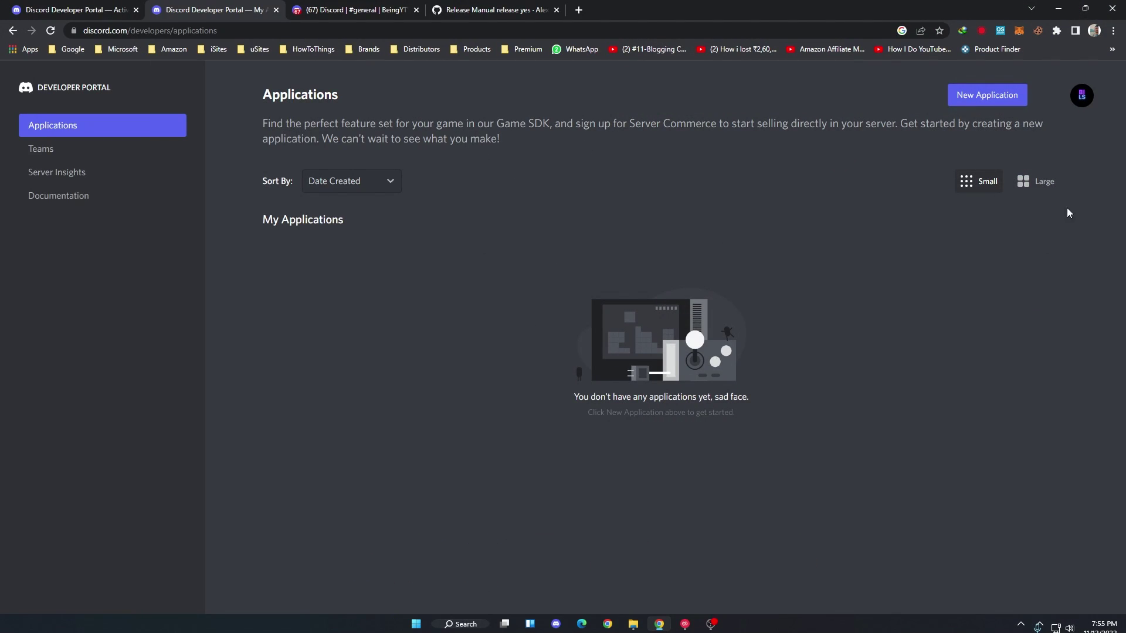
- Create a new application named KiddoG, accepting the developer terms
click(983, 99)
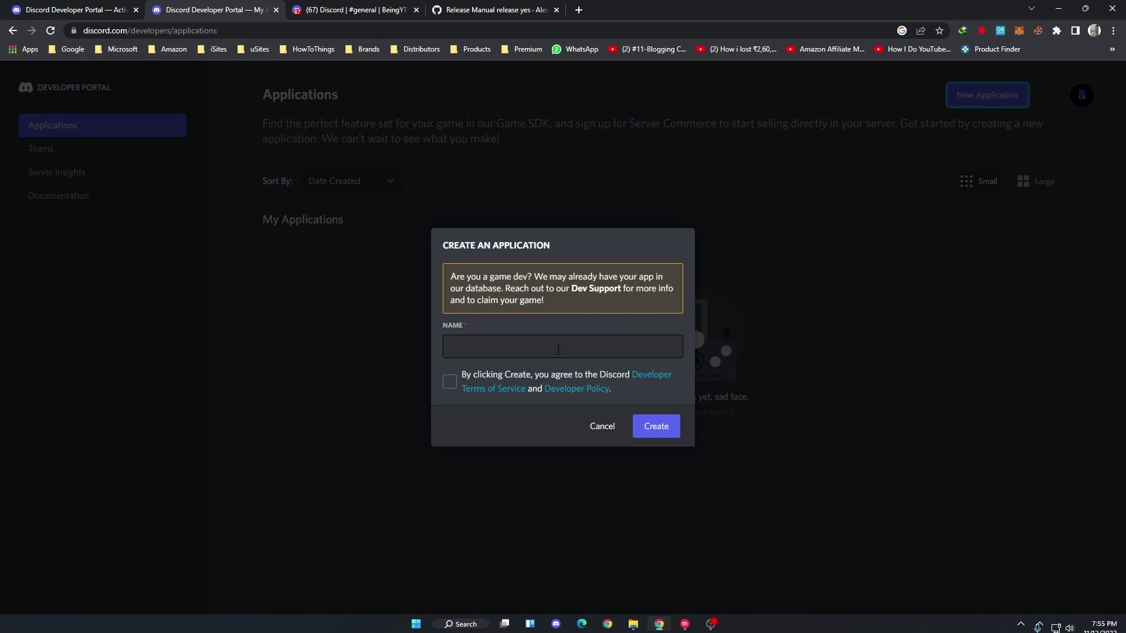
click(554, 349)
text(Kiddo)
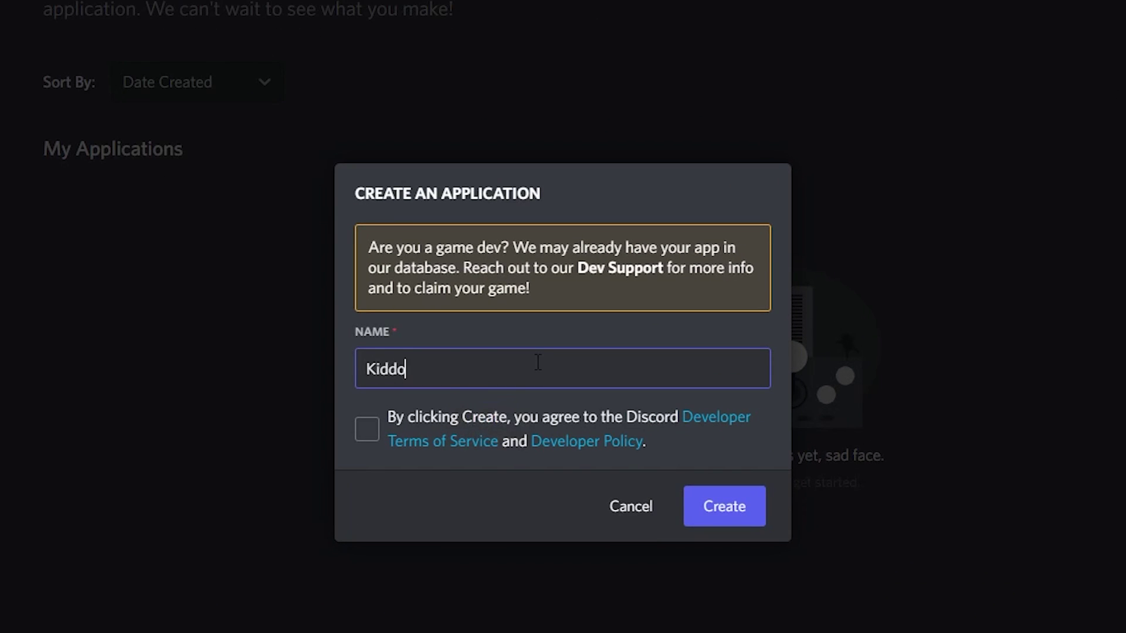
text(G)
click(367, 430)
click(705, 496)
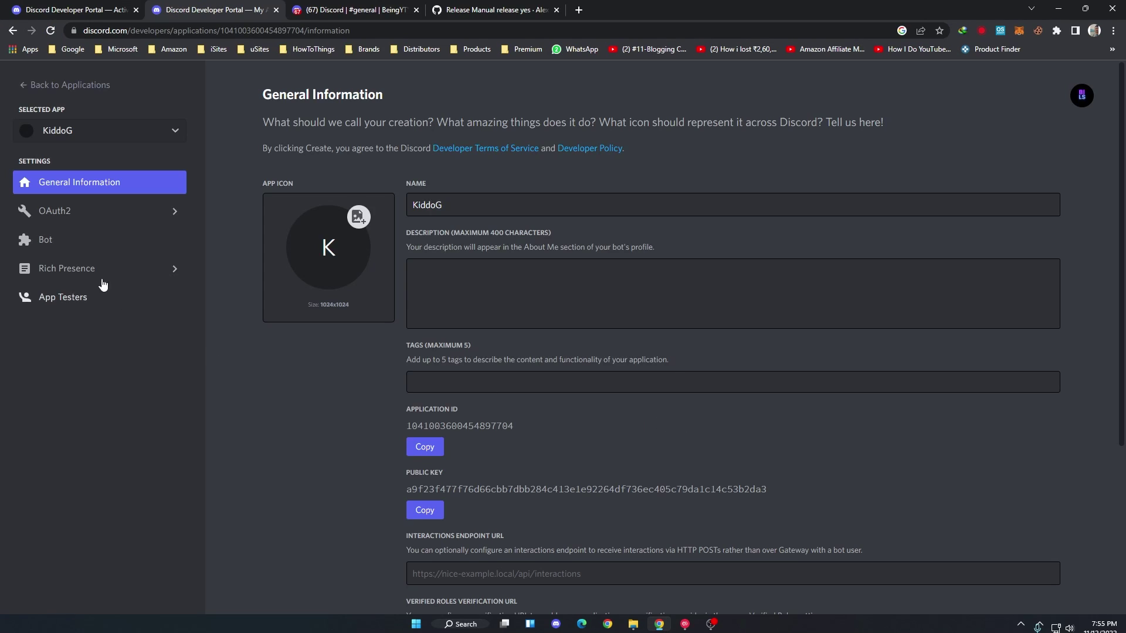
- Add a bot user to KiddoG and bring up the GiveMeBadge 1.0.2 release page
click(67, 248)
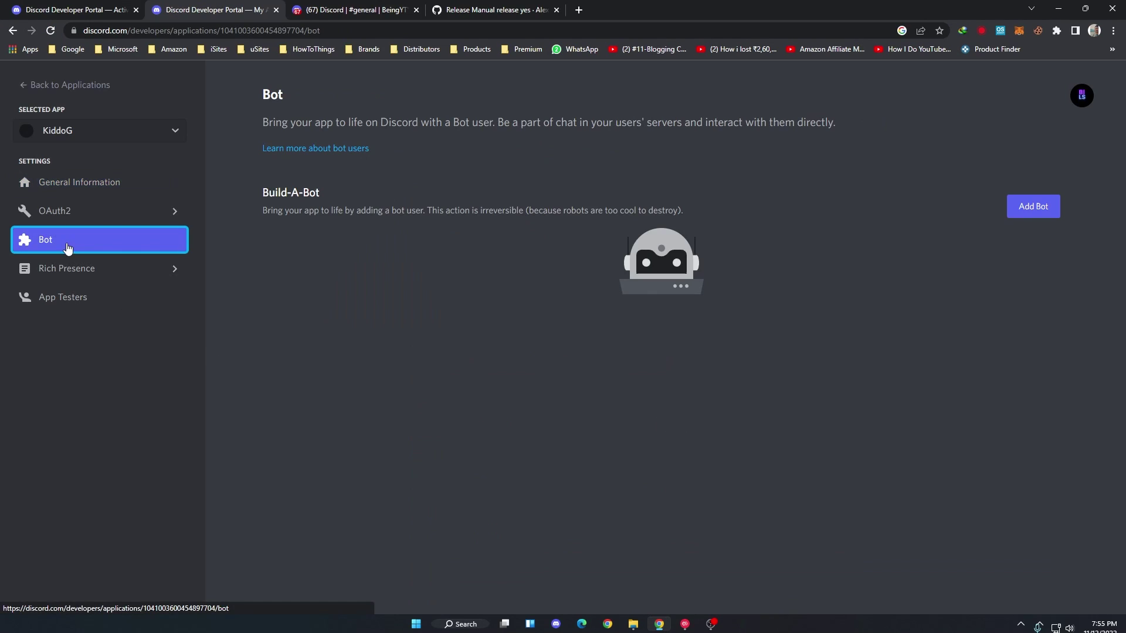
click(1036, 211)
click(652, 376)
key(ctrl+4)
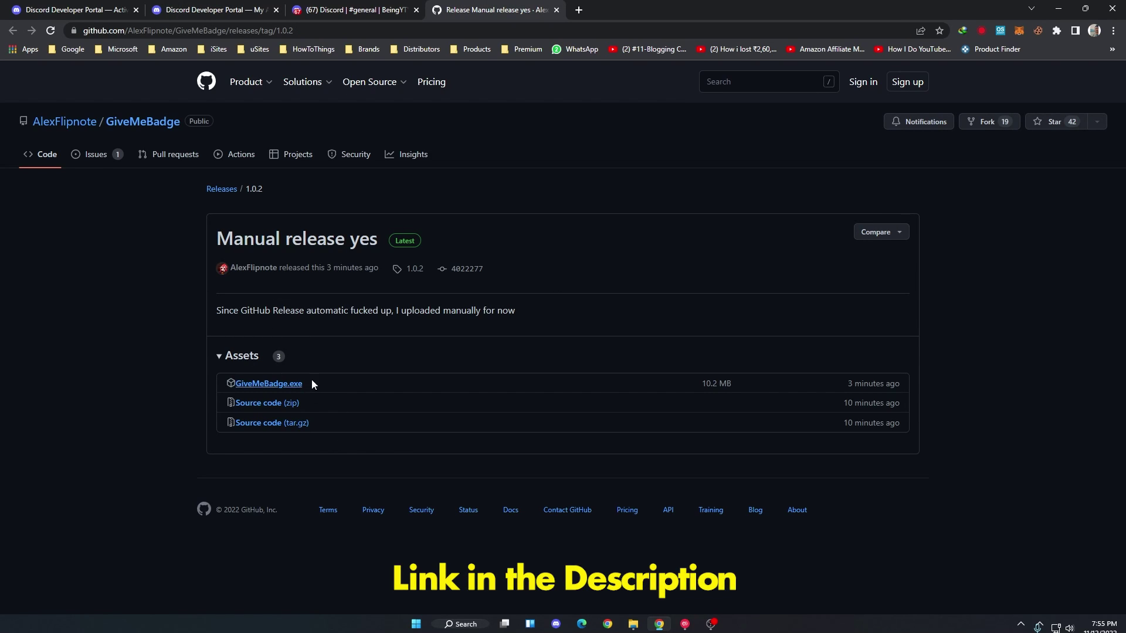
- Download GiveMeBadge.exe (10.16 MB) past the download-manager prompts and run it
click(258, 384)
click(651, 351)
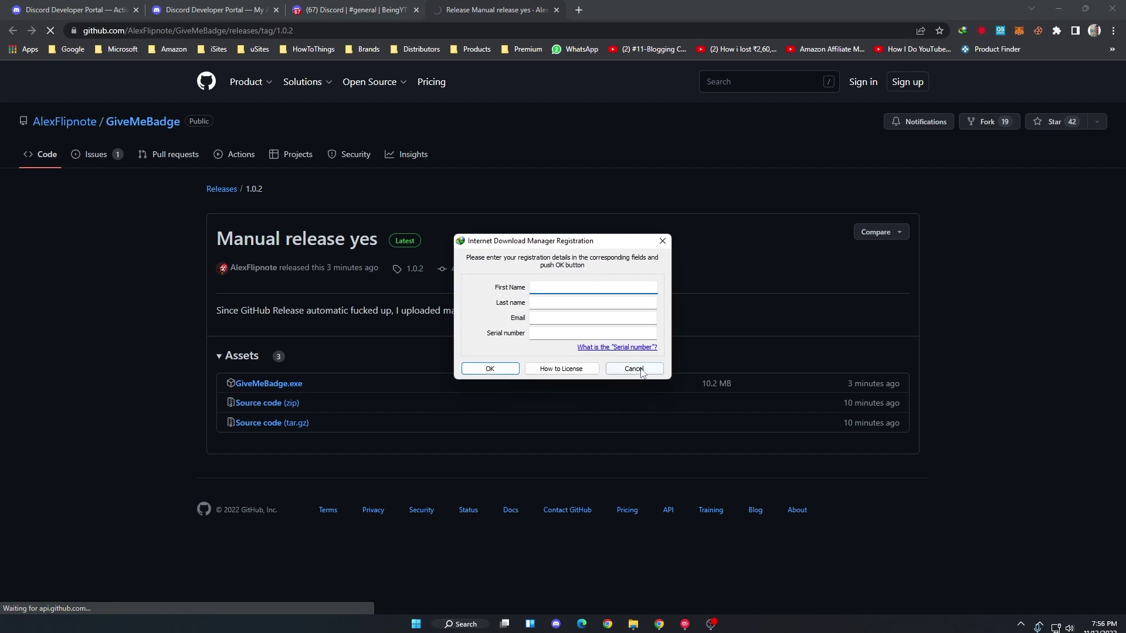
click(634, 367)
click(555, 364)
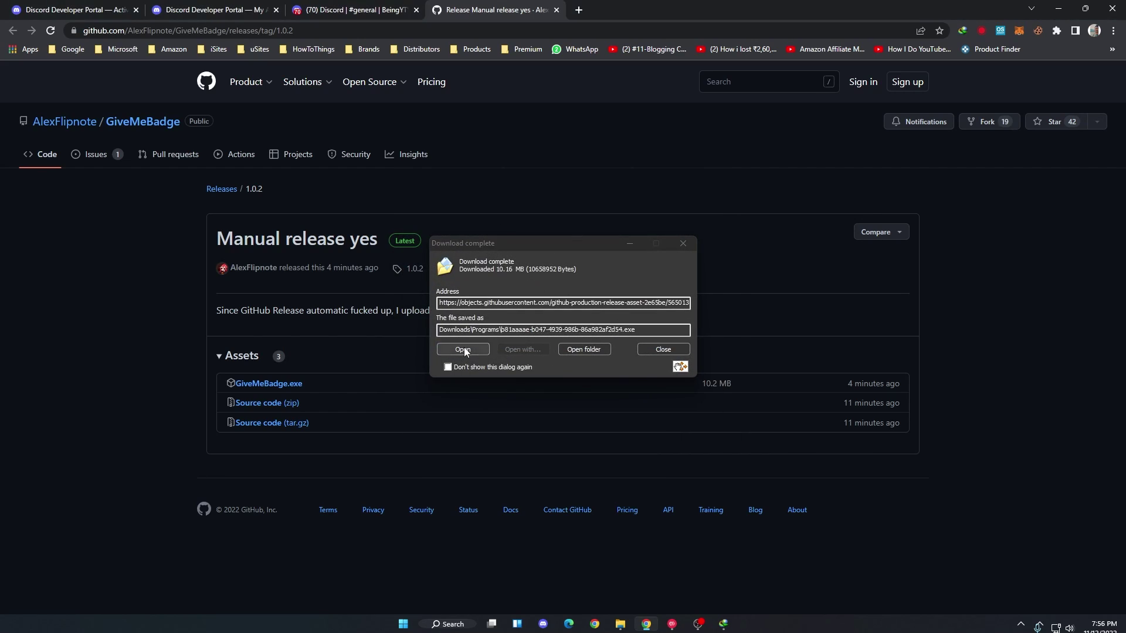
click(463, 349)
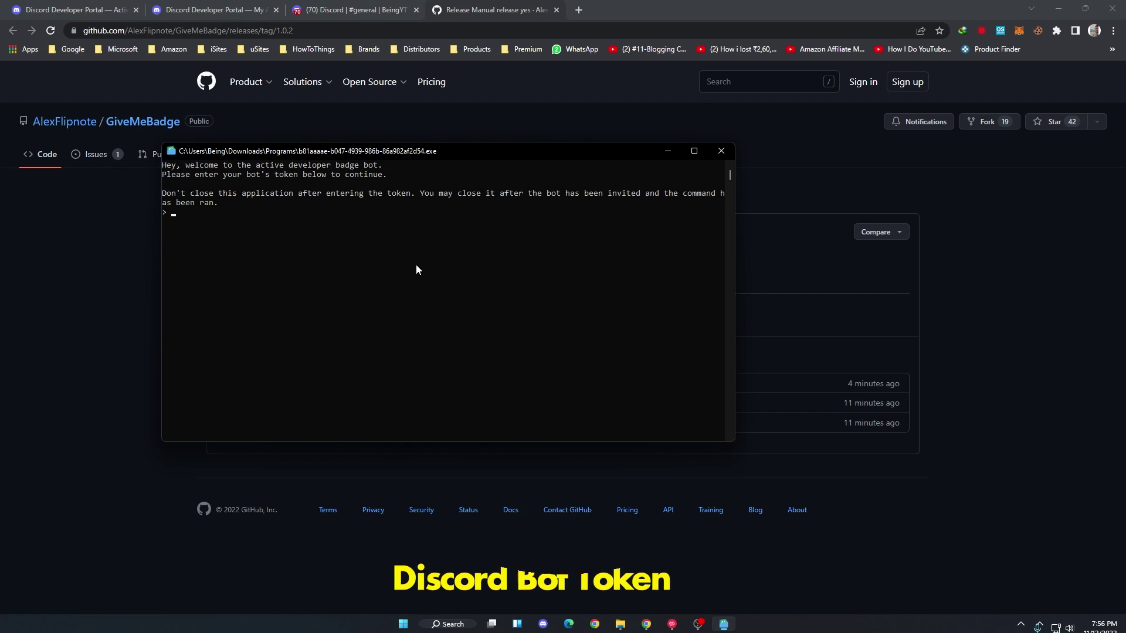
- Reset KiddoG's bot token and copy the newly generated token
click(211, 9)
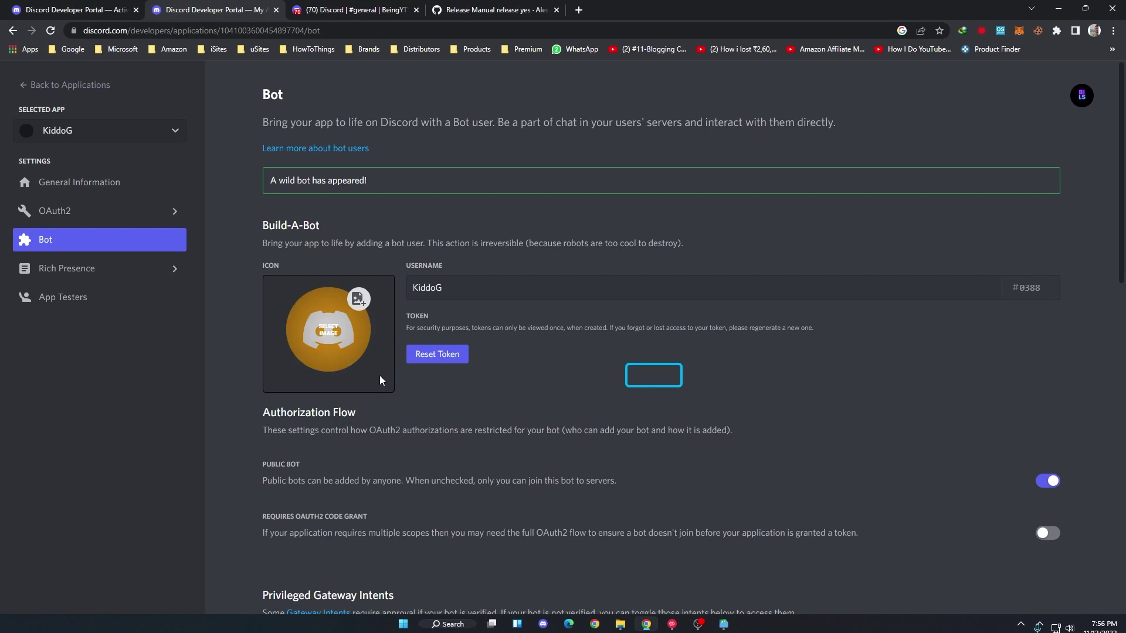
click(453, 357)
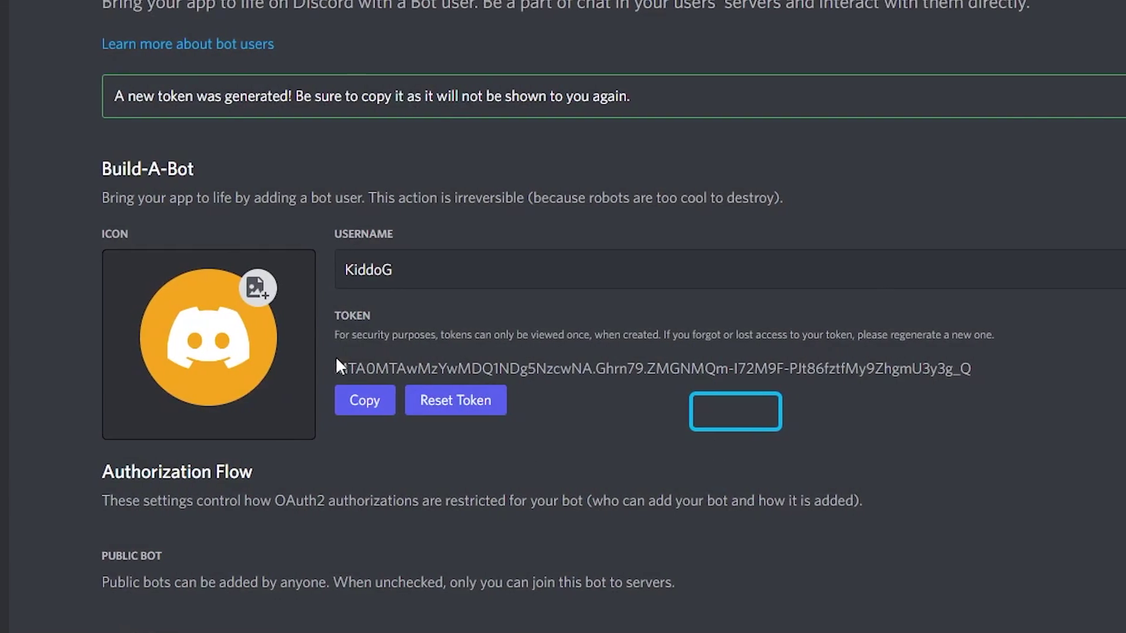
drag(338, 367, 670, 417)
click(376, 404)
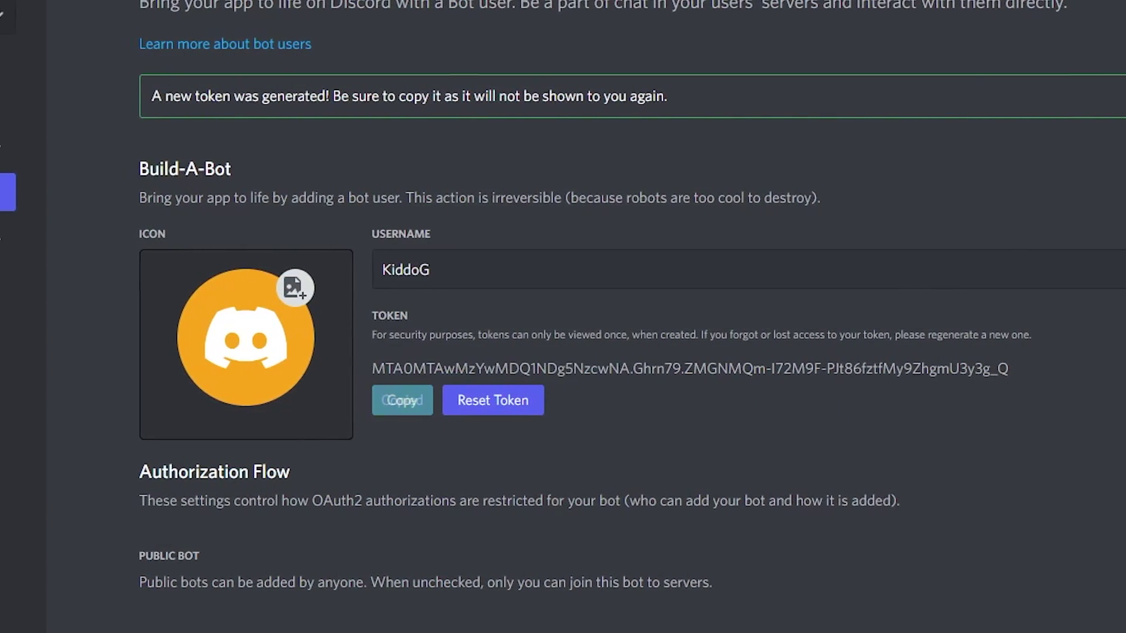
- Paste the token into the GiveMeBadge console to log in as KiddoG, then select the invite URL
key(alt+Tab)
key(ctrl+v)
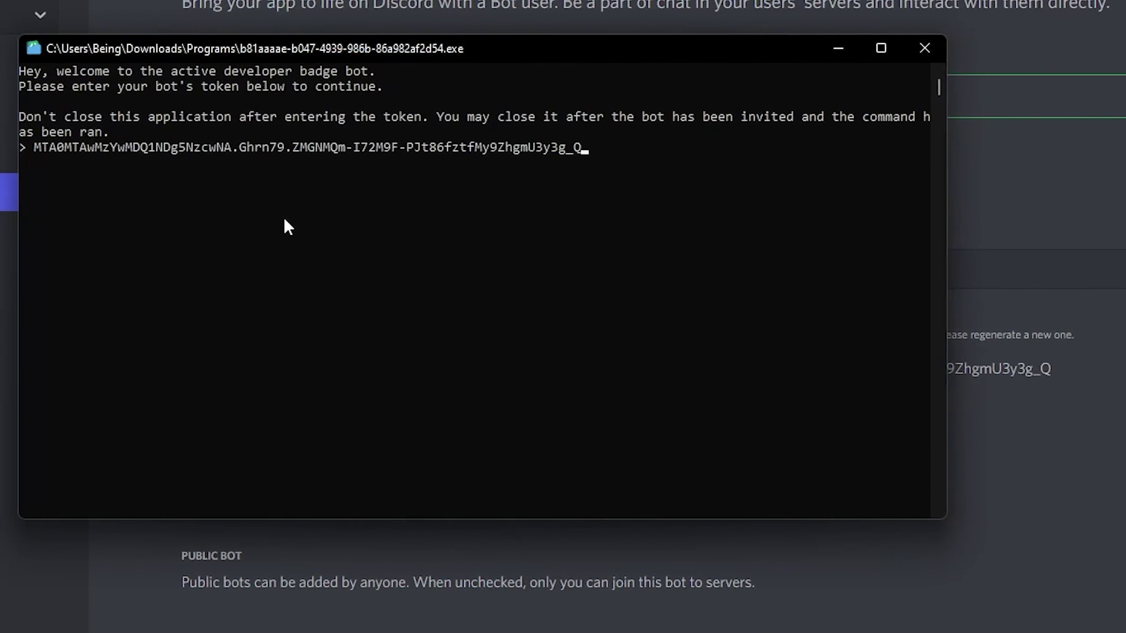
key(Return)
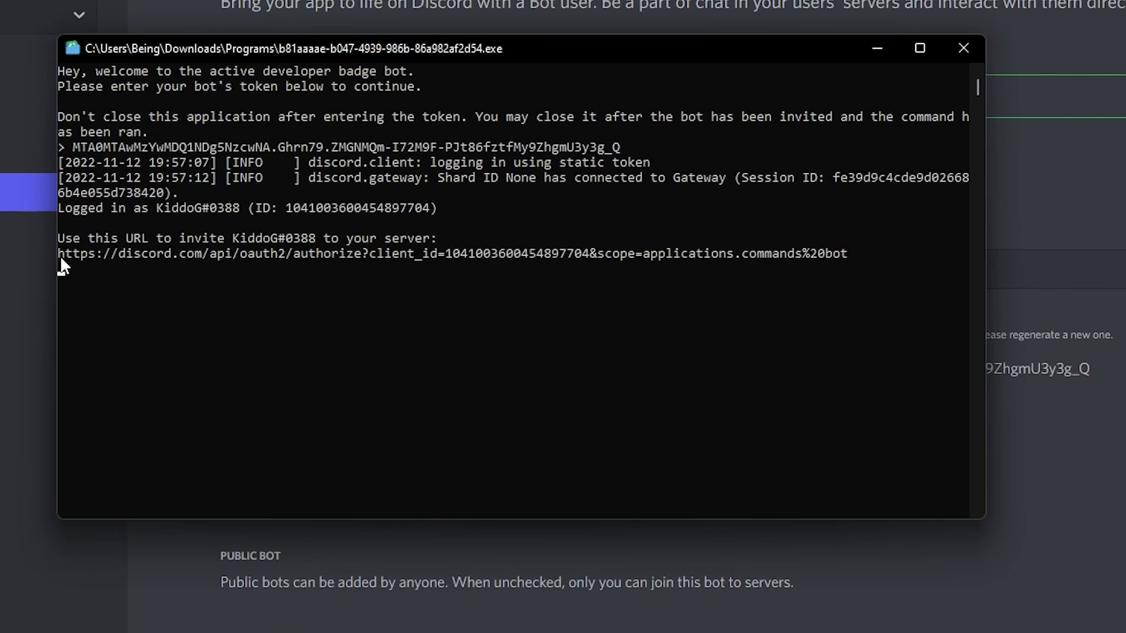
mouse_move(60, 255)
mouse_down()
mouse_move(498, 241)
mouse_move(842, 258)
mouse_up()
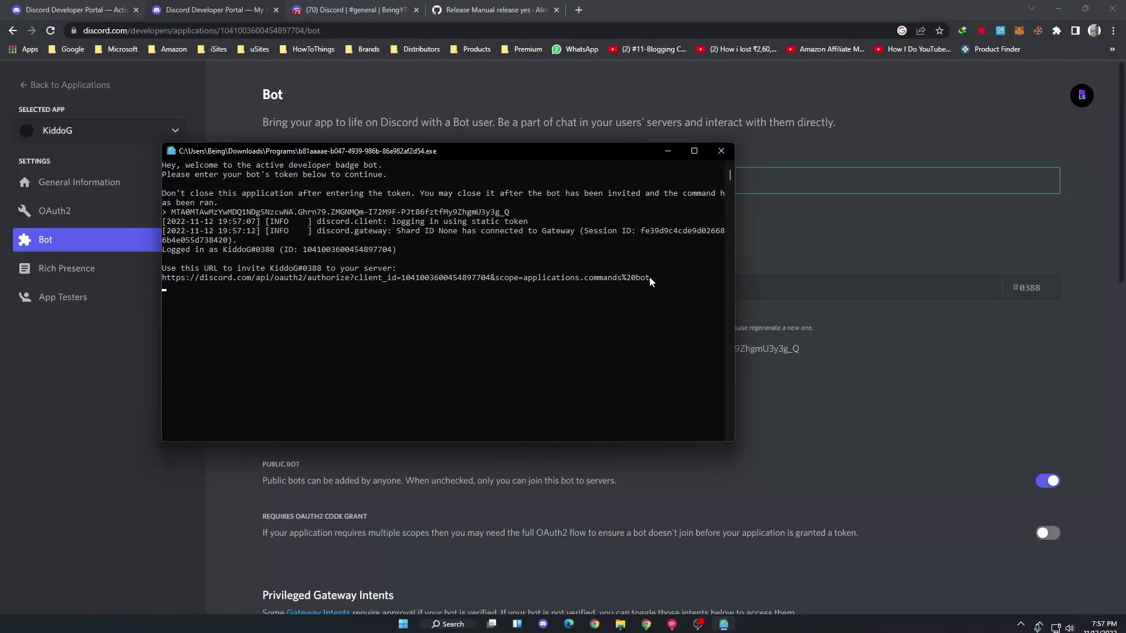
- Load KiddoG's invite link and authorize it into BeingYT's server, passing the captcha
click(577, 13)
click(577, 13)
key(ctrl+v)
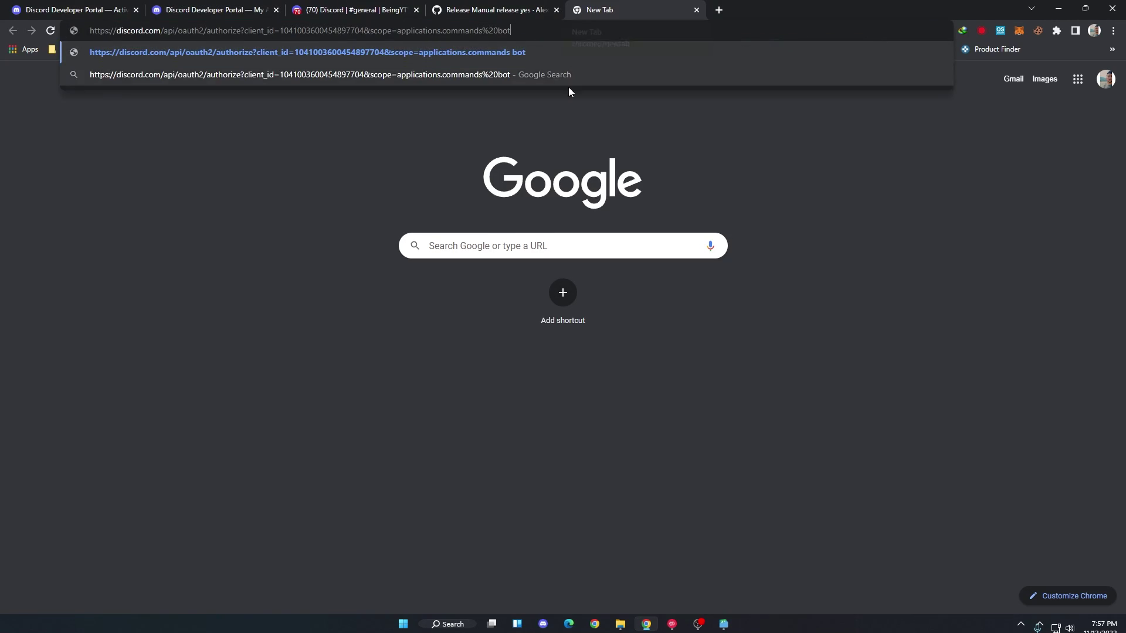
key(Return)
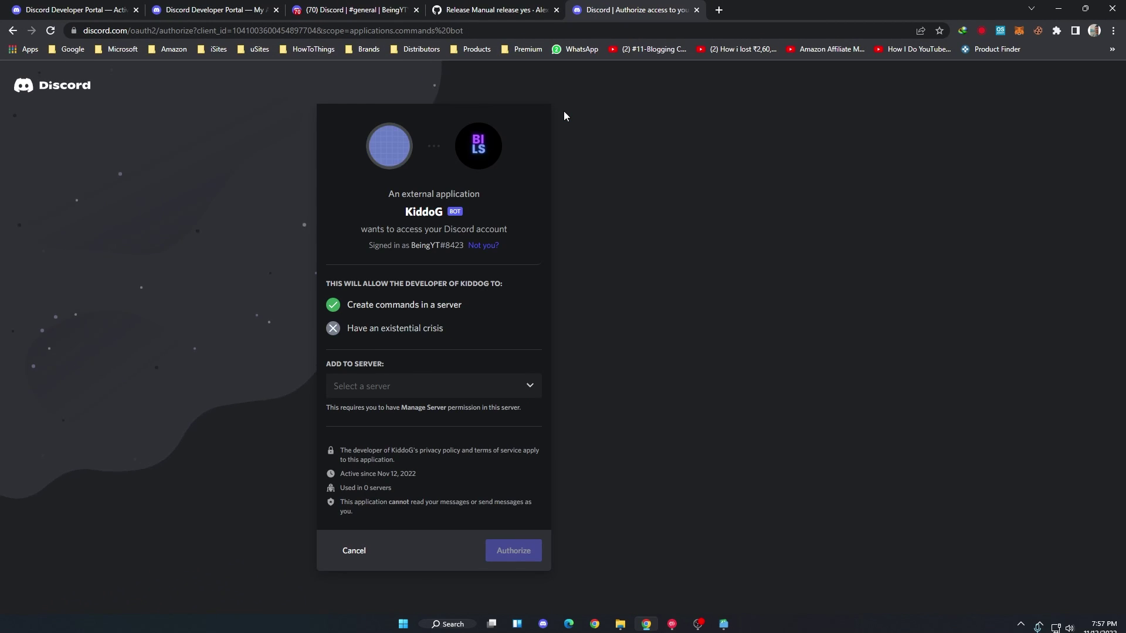
click(437, 393)
click(385, 514)
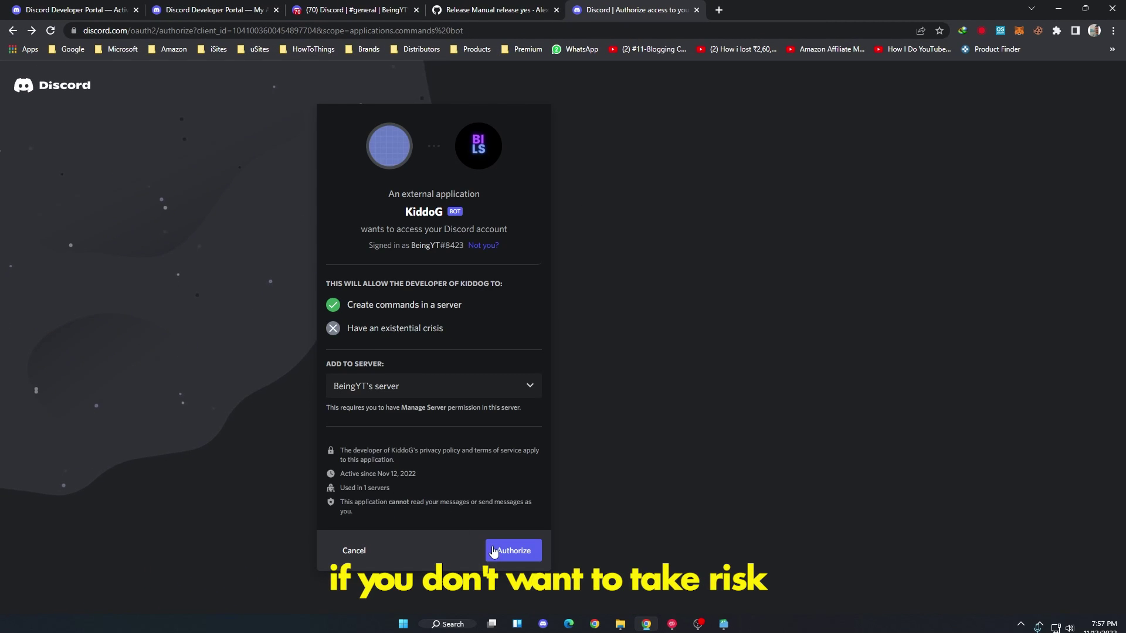
click(511, 550)
click(386, 437)
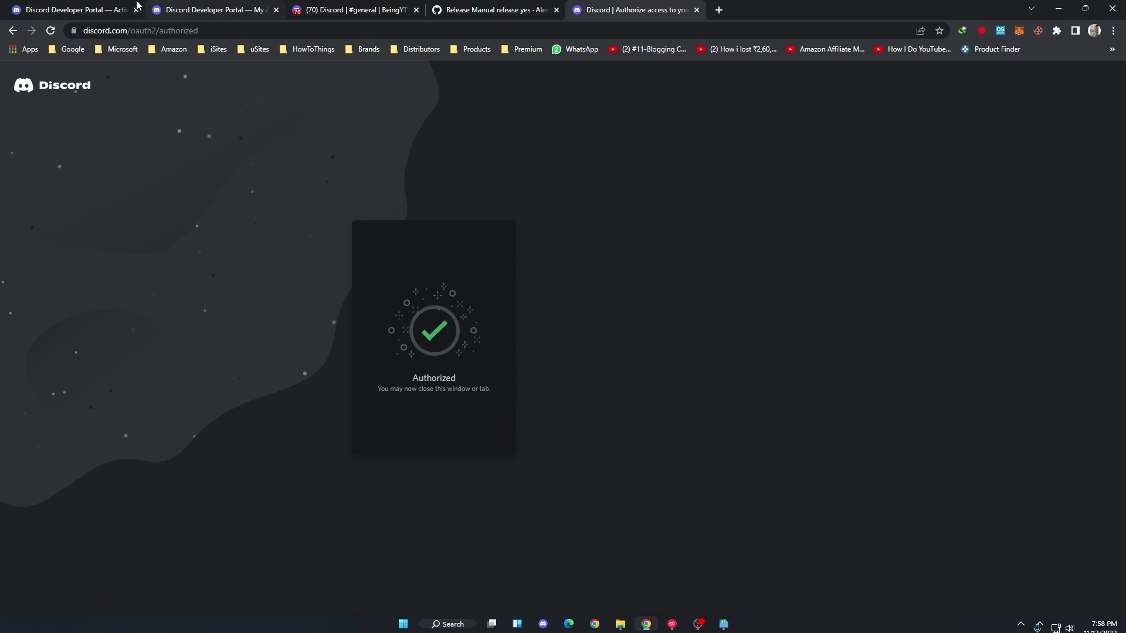
- Send /hello in #general to get KiddoG's thank-you reply
click(328, 10)
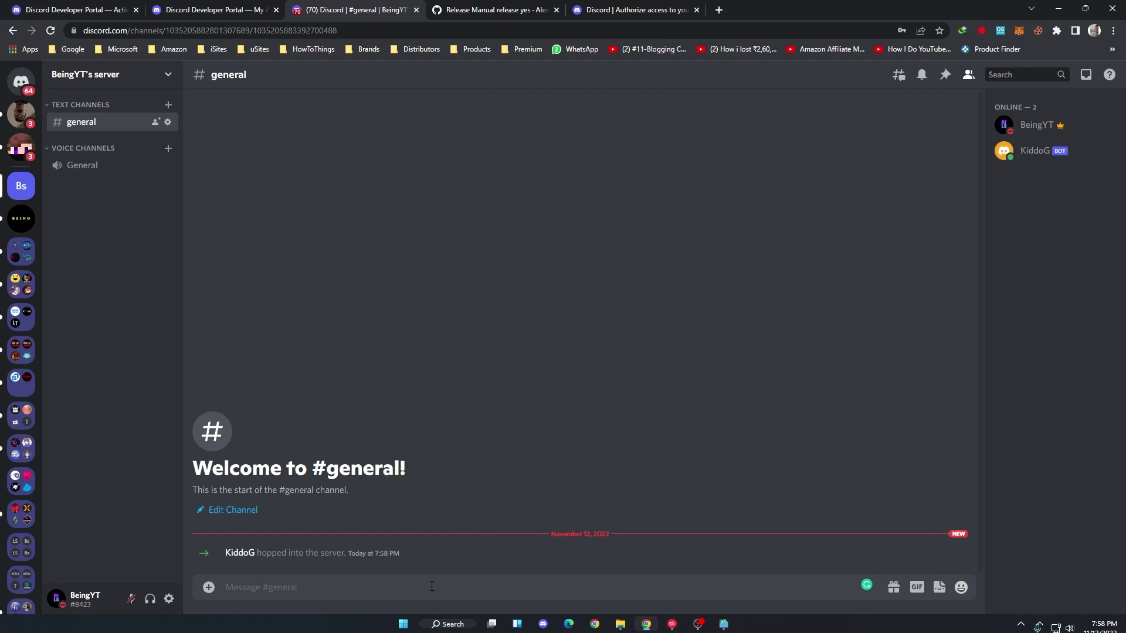
text(/)
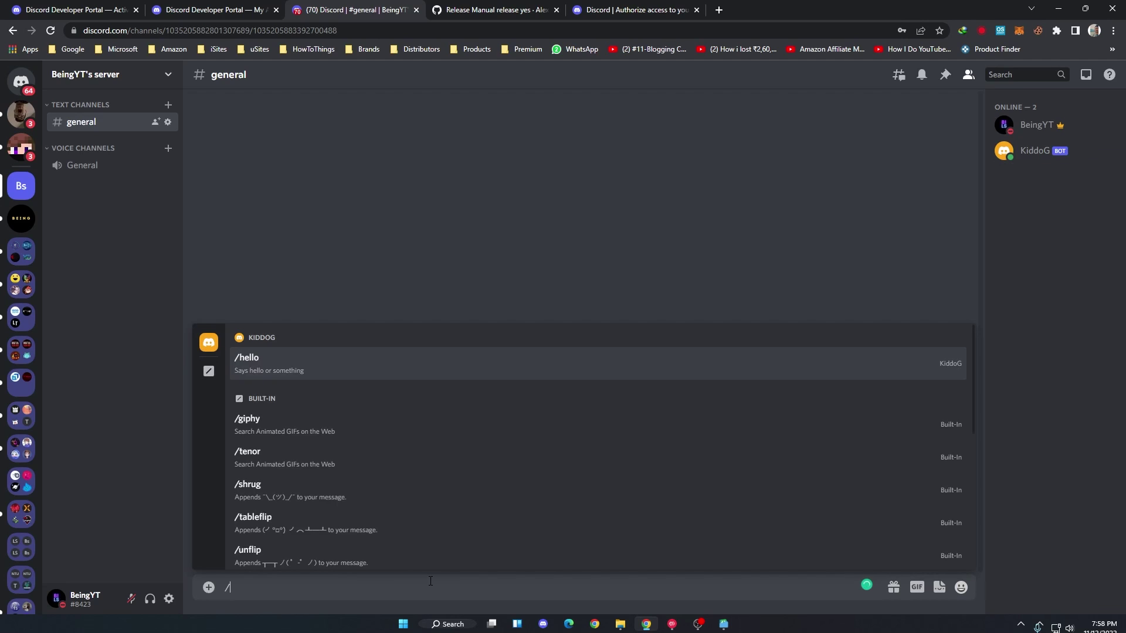
text(hello)
key(Return)
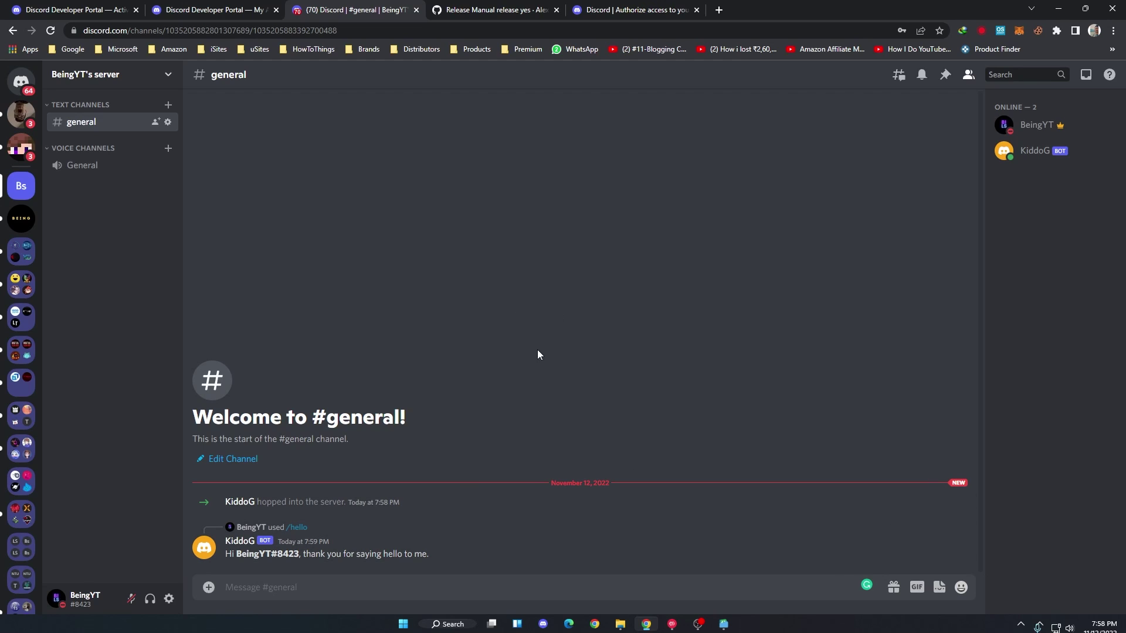
- Reload the Active Developer Badge page to recheck eligibility and read the pinned fix update
click(71, 10)
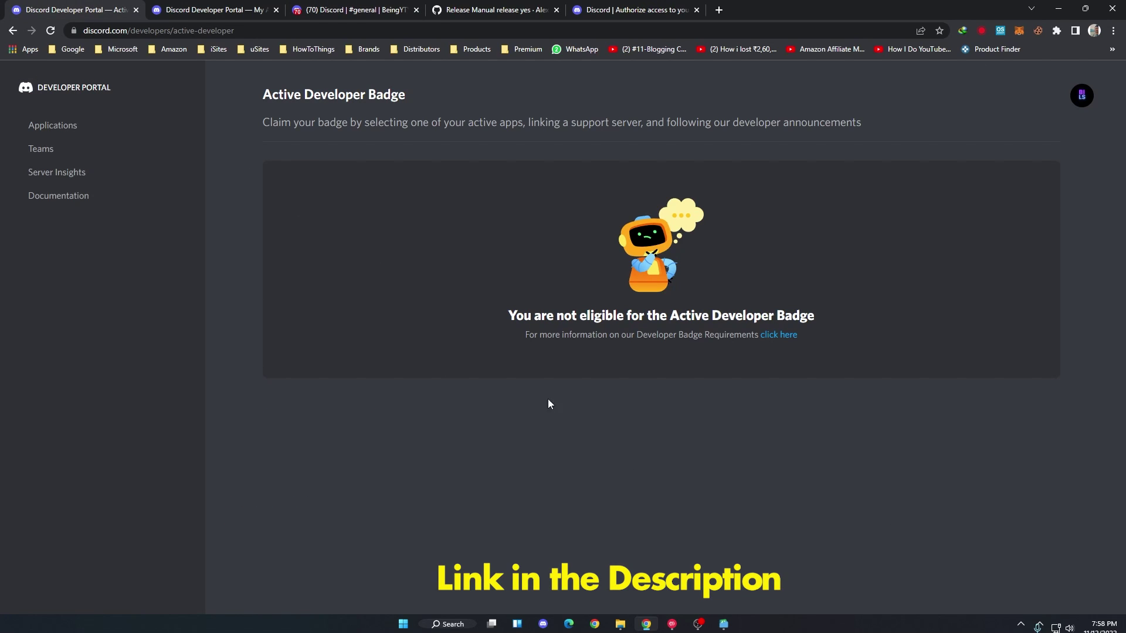
drag(499, 318, 904, 296)
click(591, 283)
click(49, 33)
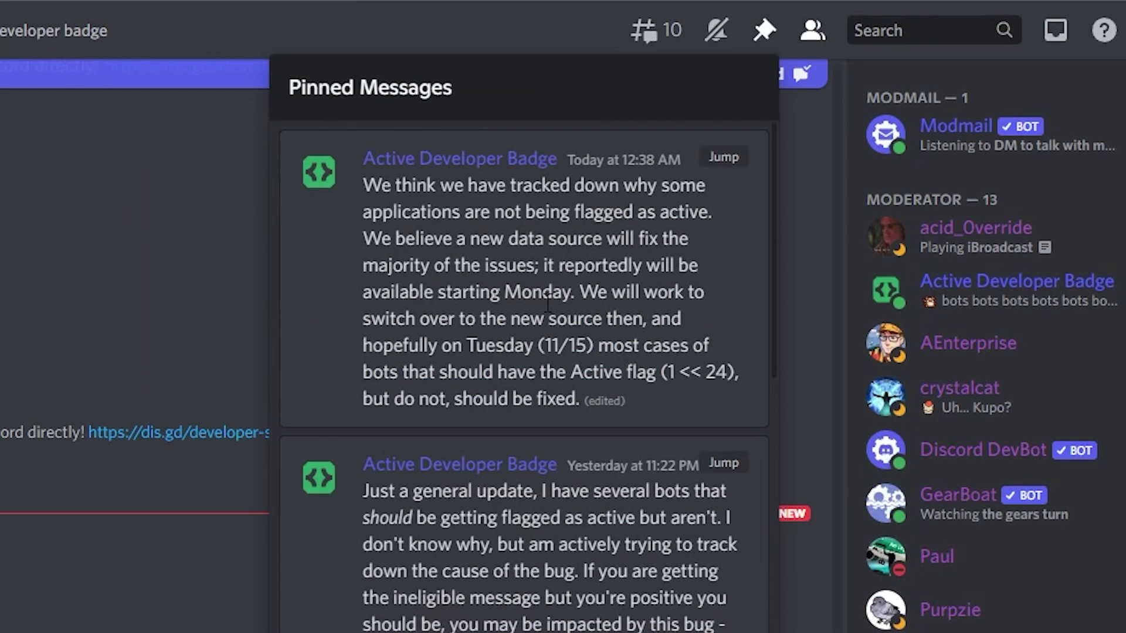
mouse_move(582, 299)
mouse_down()
mouse_move(709, 348)
mouse_move(719, 375)
mouse_up()
click(686, 403)
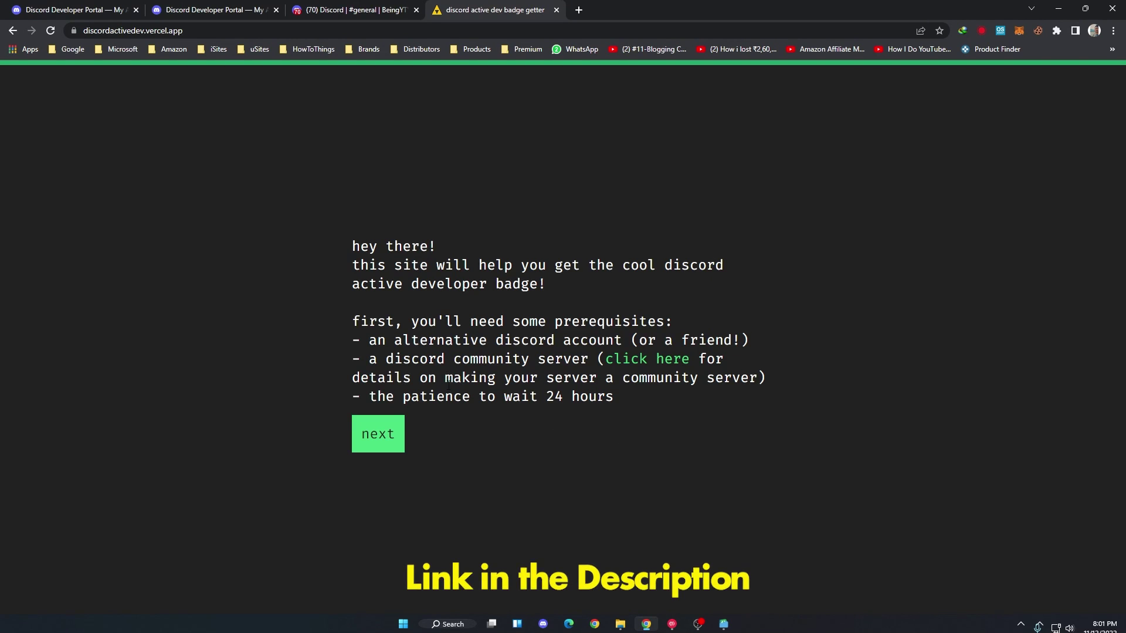
- Continue past the prerequisites and paste the app's Application ID into the helper site
click(385, 442)
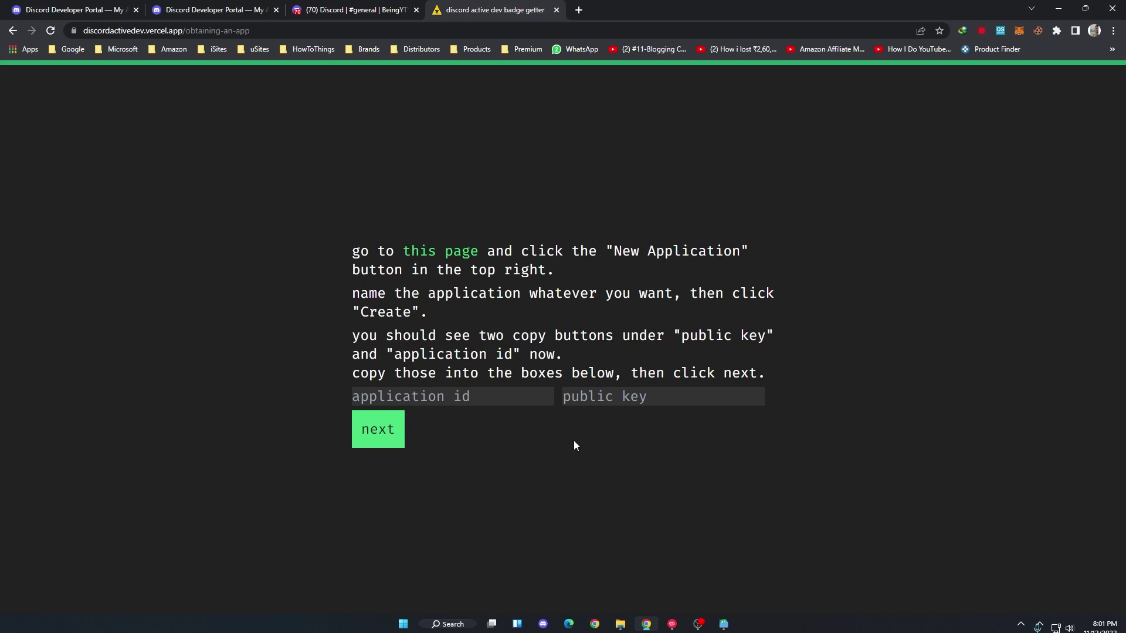
click(66, 5)
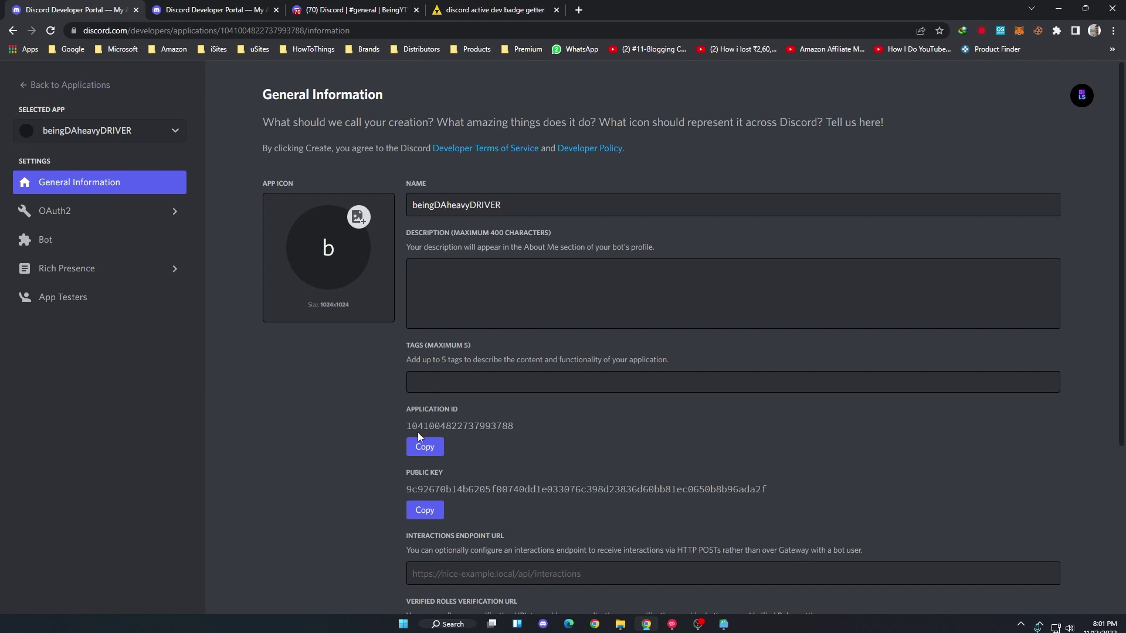
click(425, 452)
click(524, 6)
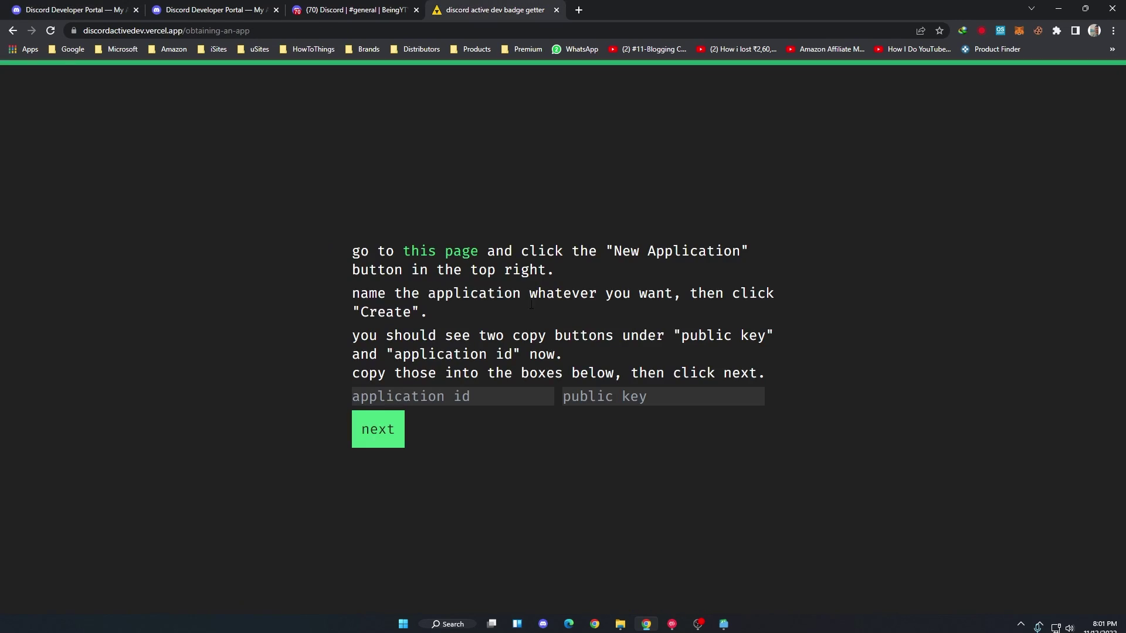
click(452, 396)
key(ctrl+v)
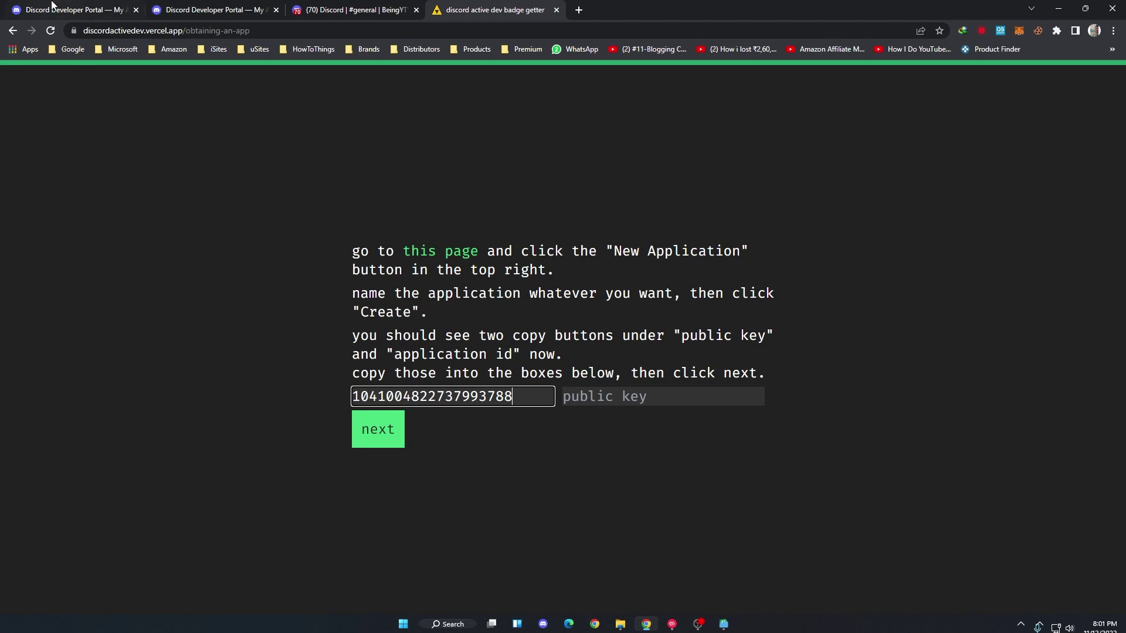
- Paste the app's Public Key into the helper and submit both values
key(ctrl+1)
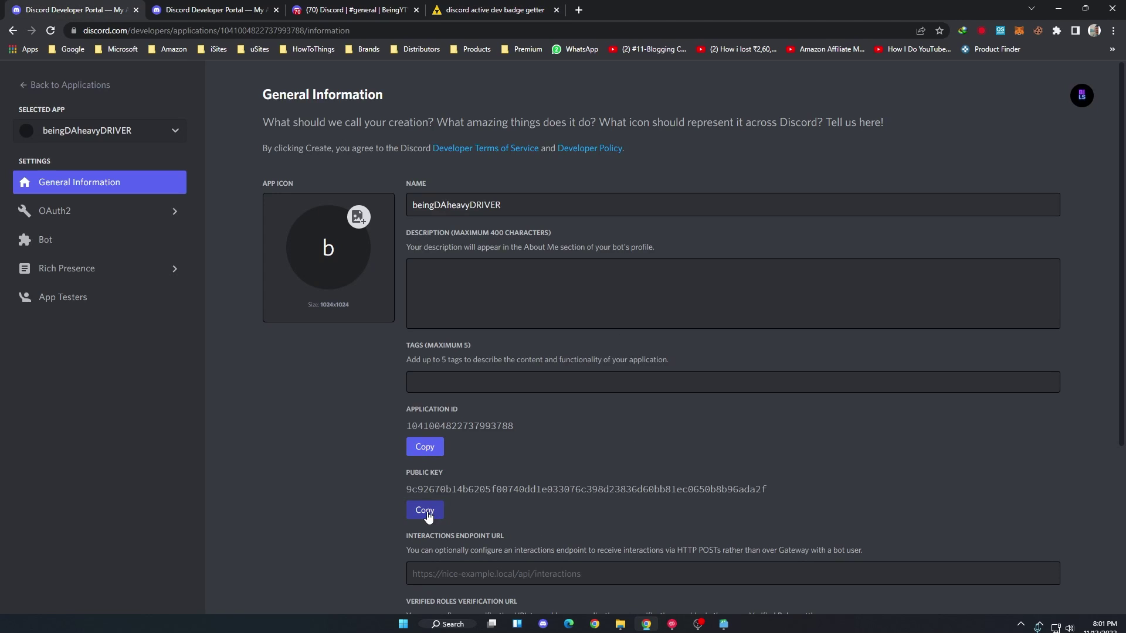
click(425, 510)
key(ctrl+4)
click(639, 398)
key(ctrl+v)
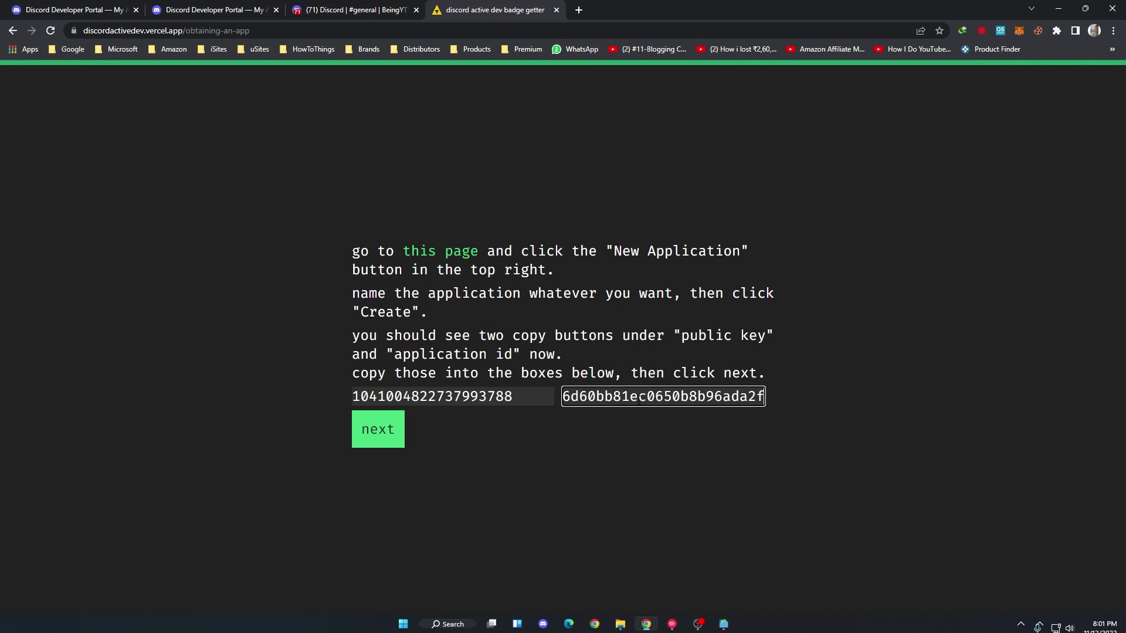
click(360, 439)
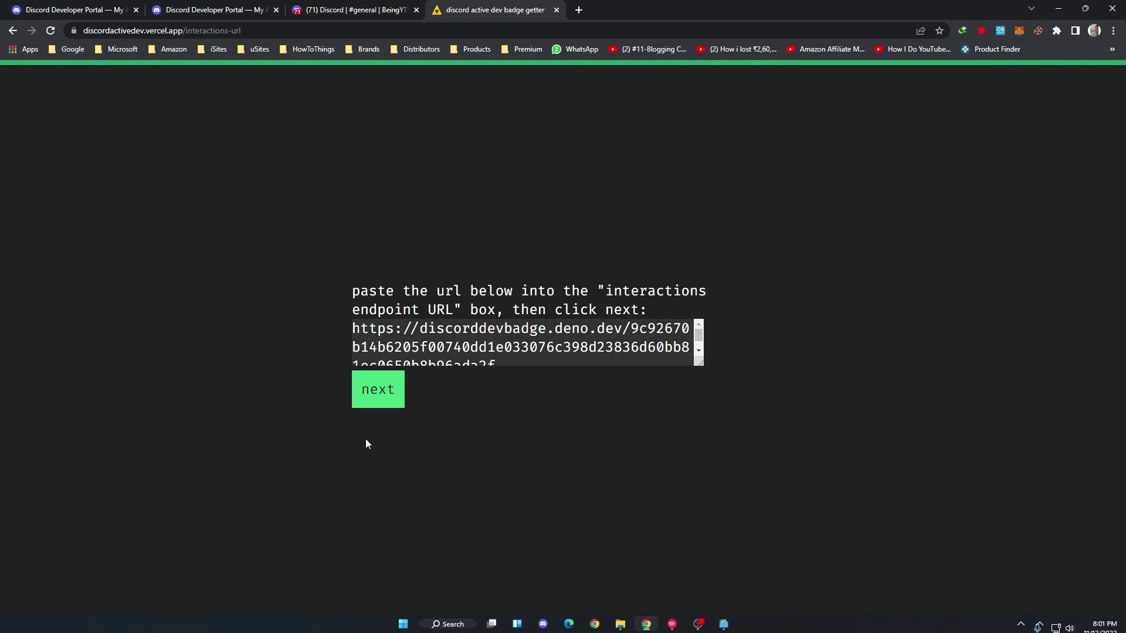
- Copy the generated deno.dev interactions endpoint URL from the helper site
scroll(546, 364, down, 1)
scroll(528, 365, up, 1)
drag(528, 364, 329, 322)
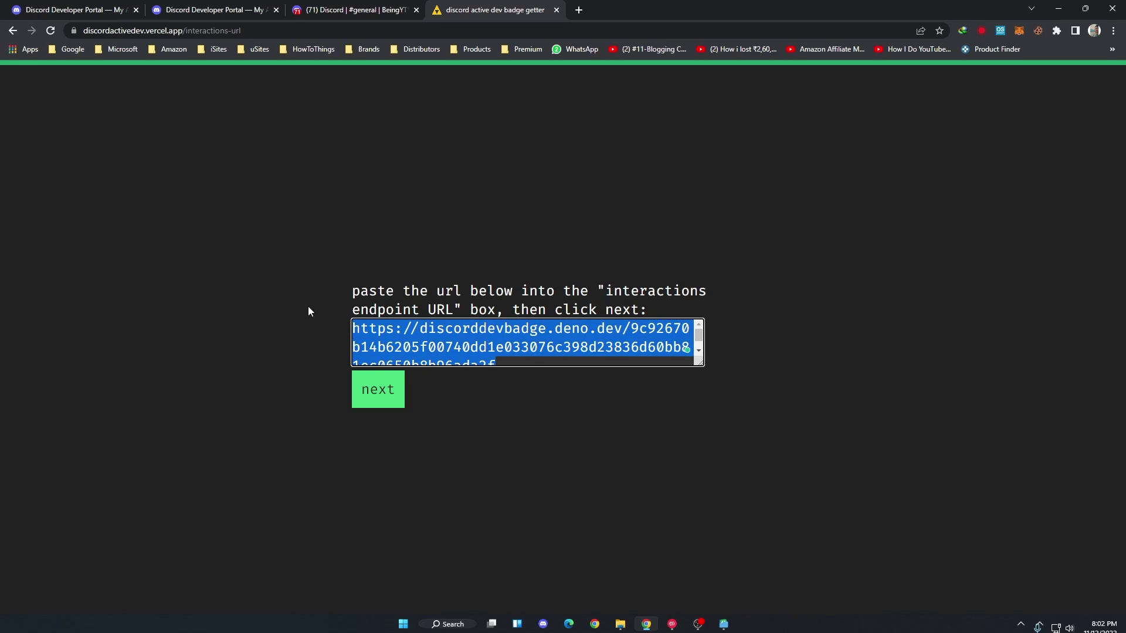
click(308, 307)
- Paste it as the Interactions Endpoint URL, save changes, and continue to the secret step
click(51, 4)
scroll(386, 443, down, 2)
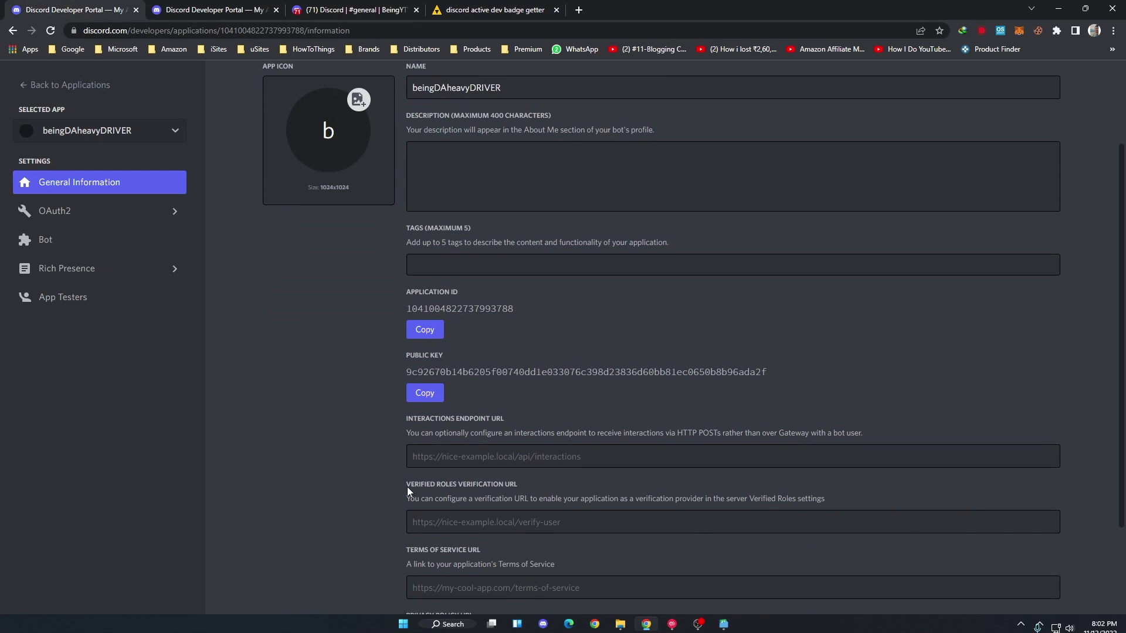
click(523, 458)
key(ctrl+v)
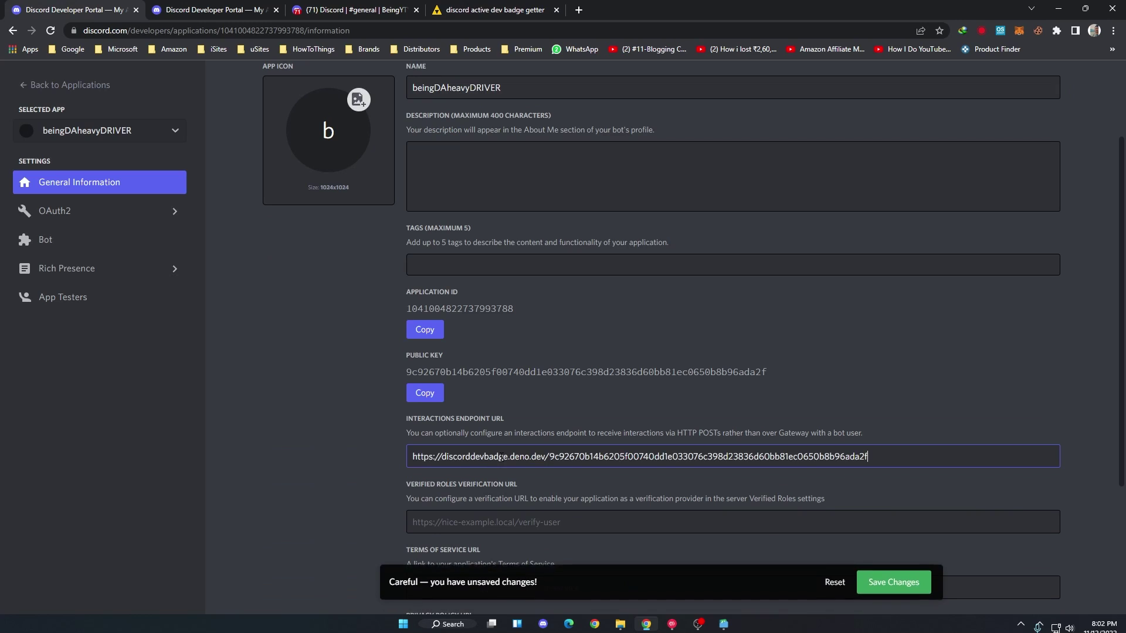
click(906, 584)
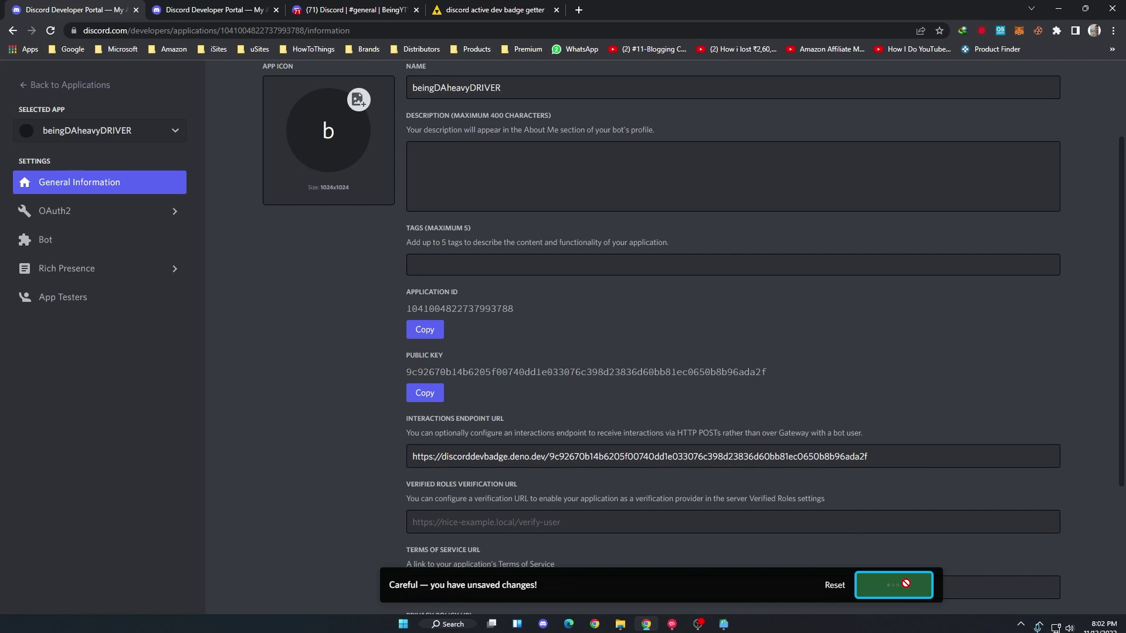
click(482, 8)
click(356, 402)
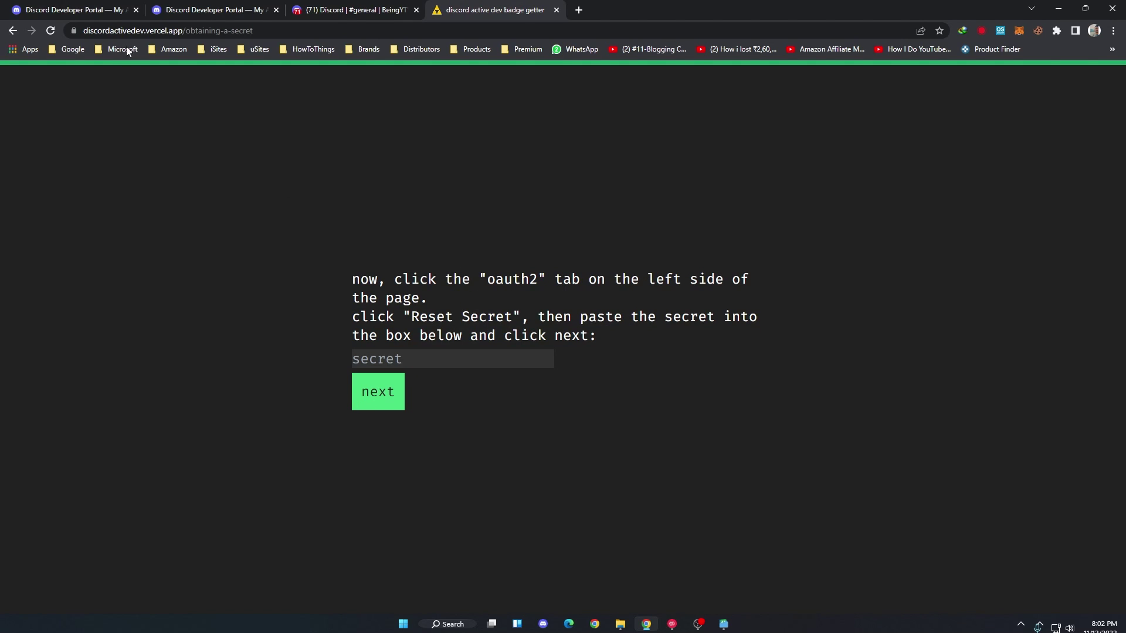
- Reset the app's OAuth2 client secret and copy the new secret
click(70, 9)
click(54, 211)
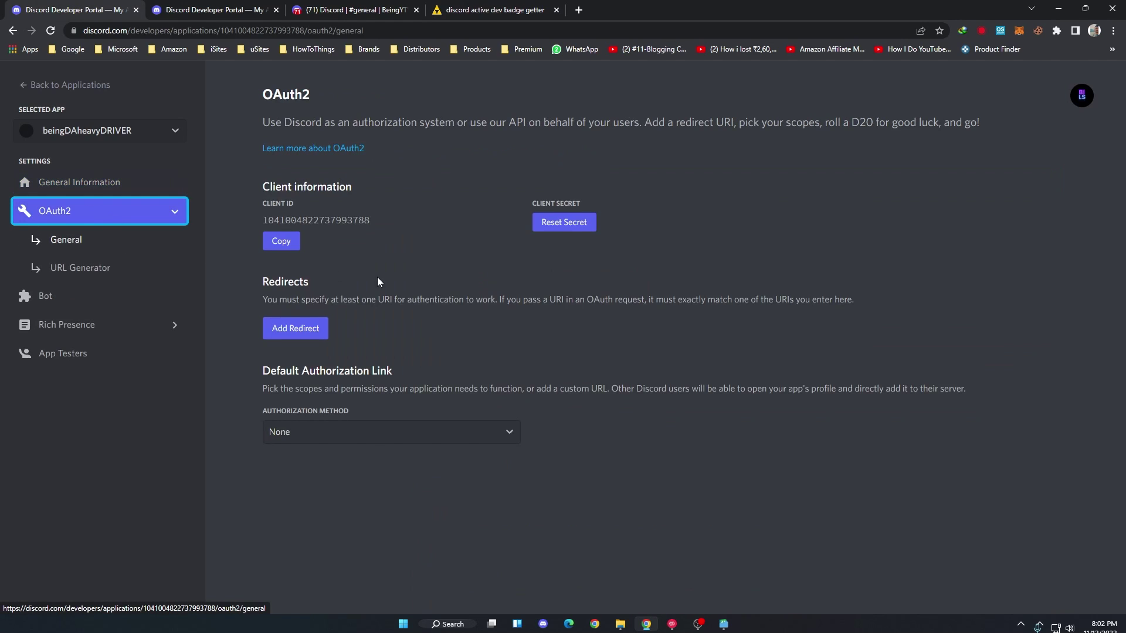
click(560, 227)
click(653, 376)
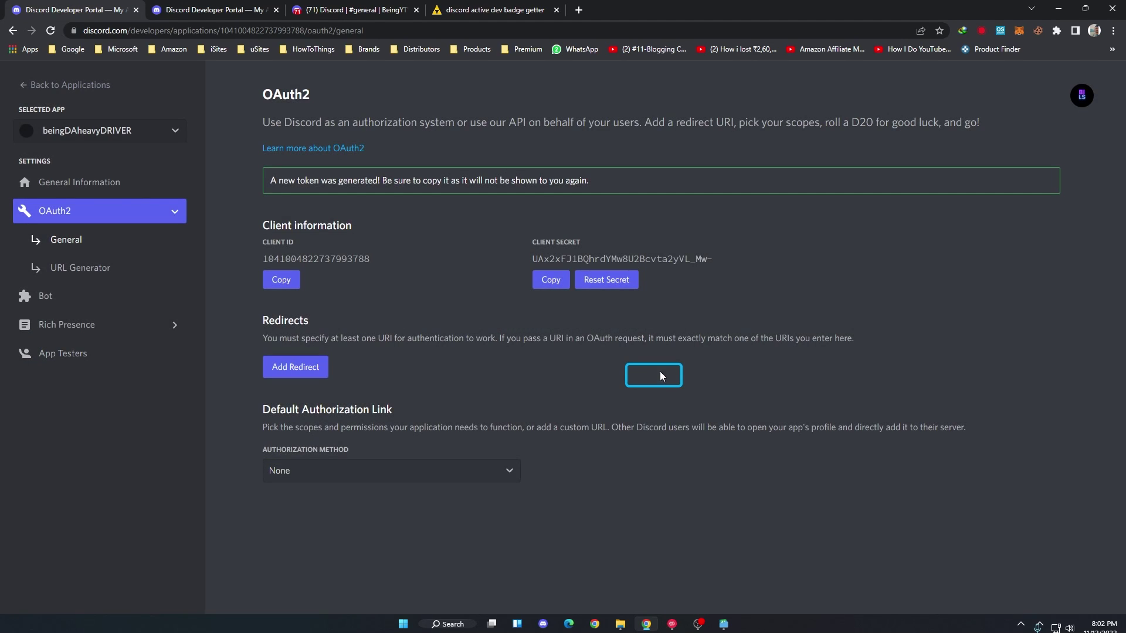
click(549, 280)
- Paste the client secret into the helper site and continue to the invite step
click(495, 10)
click(459, 360)
key(ctrl+v)
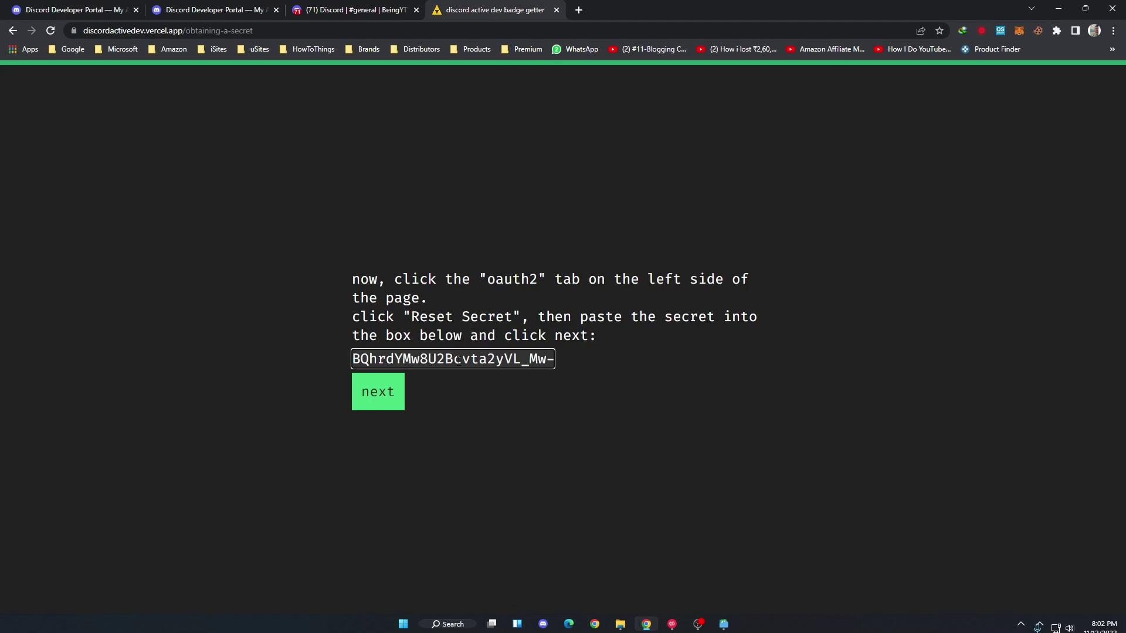
click(378, 394)
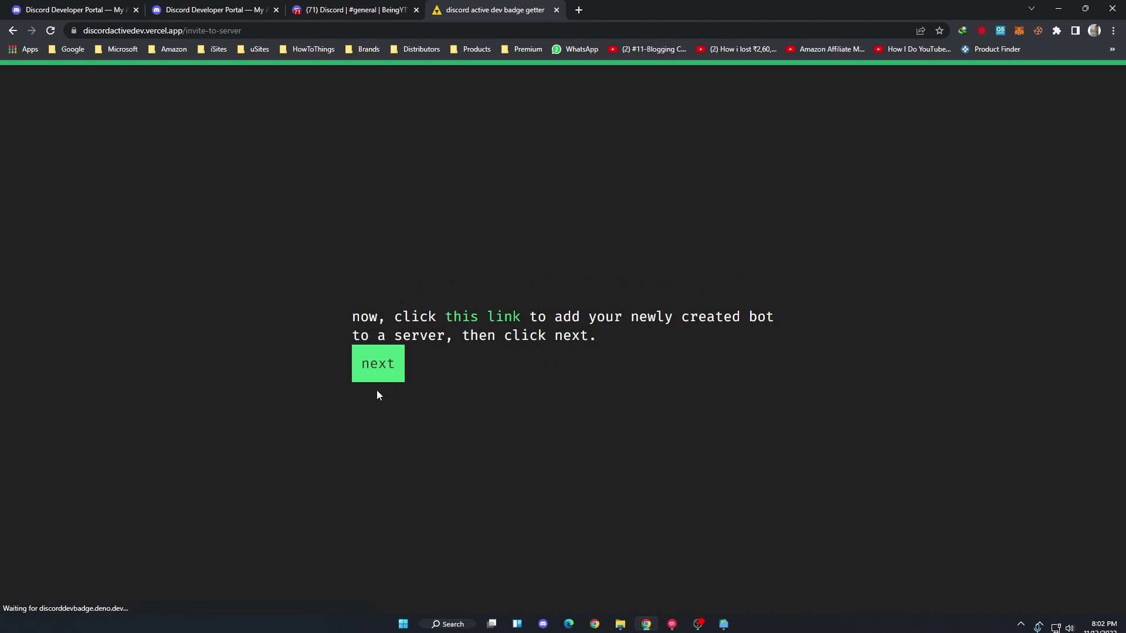
- Open the bot invite link in a new tab and authorize beingDAheavyDRIVER into the server
right_click(482, 326)
click(504, 326)
click(634, 10)
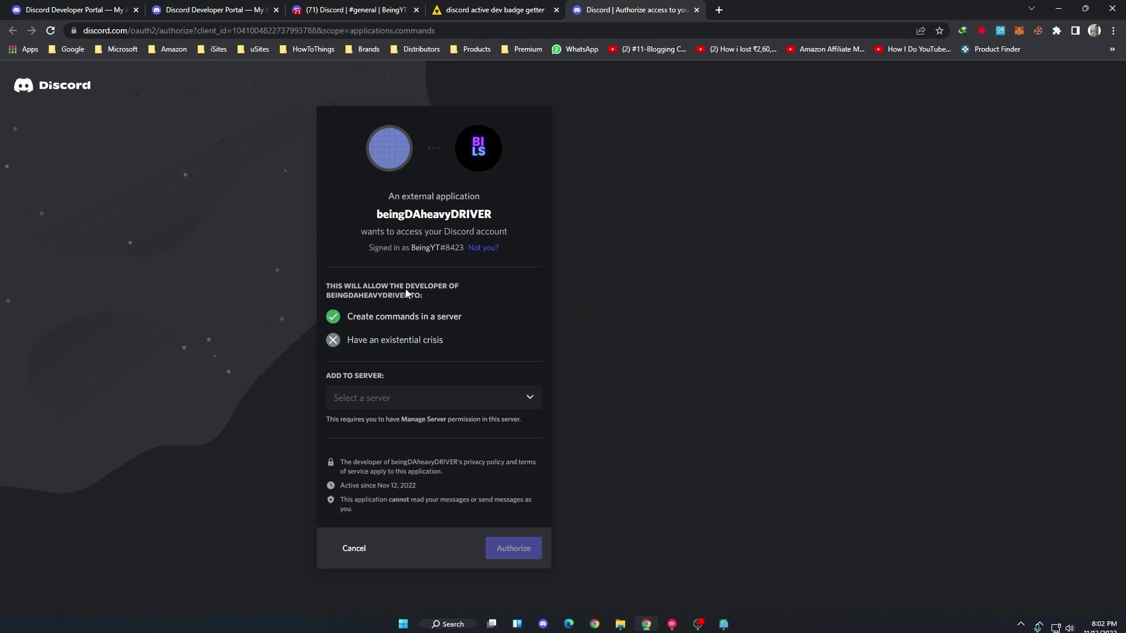
click(502, 394)
click(382, 525)
click(514, 549)
- Run the bot's /finish slash command in #general
key(ctrl+3)
text(/)
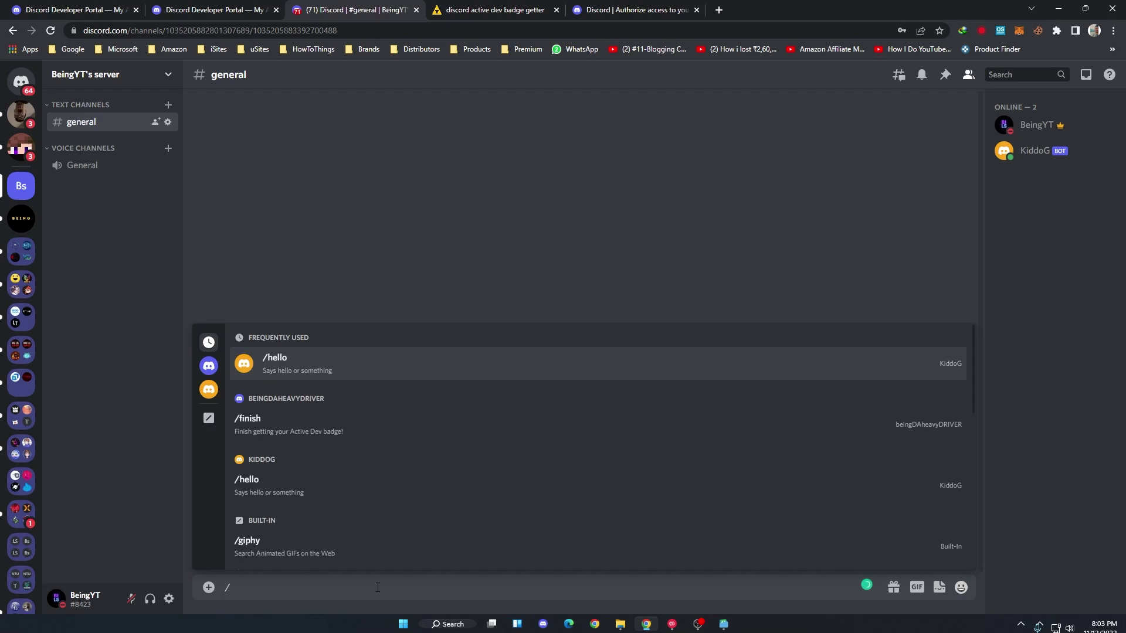
click(305, 436)
key(Return)
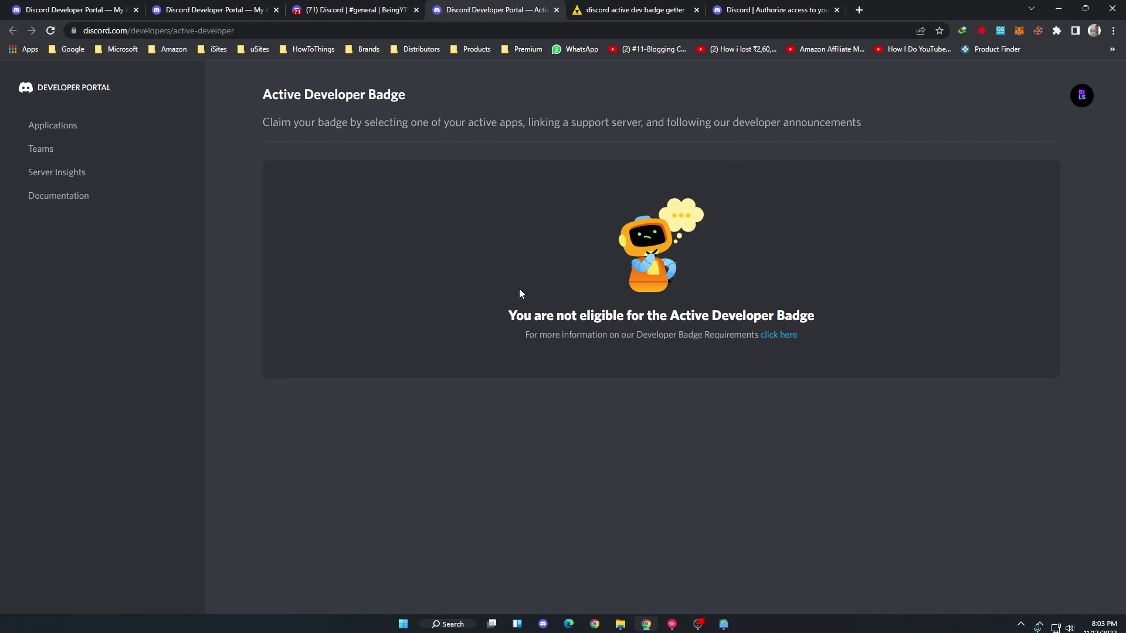
- Highlight the badge page's 'not eligible' message, then clear the selection
triple_click(534, 320)
click(899, 296)
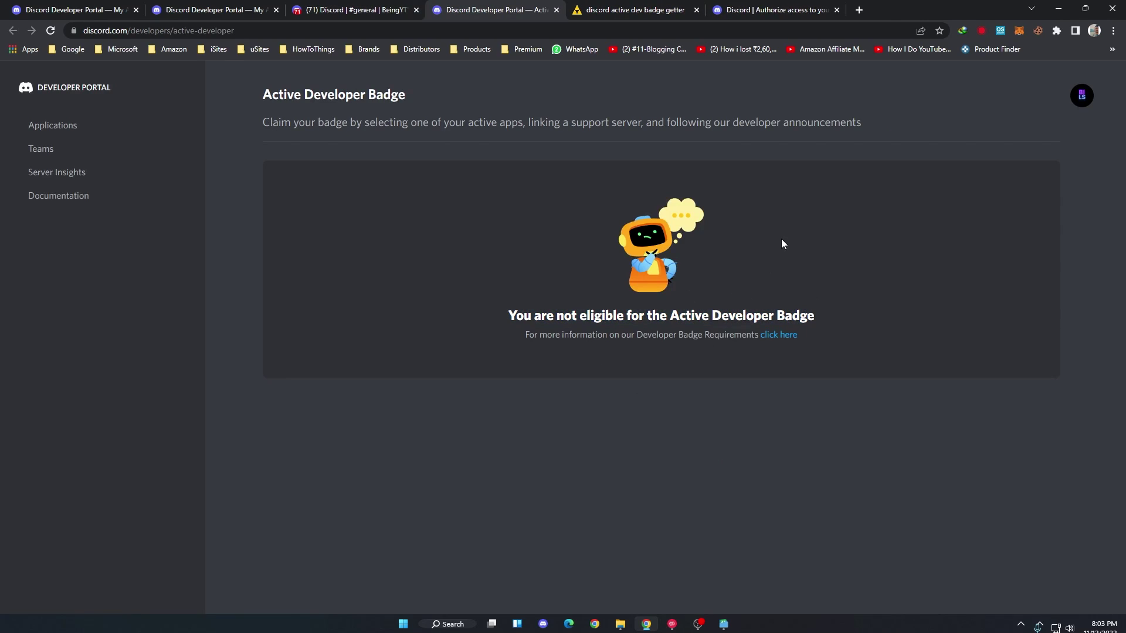